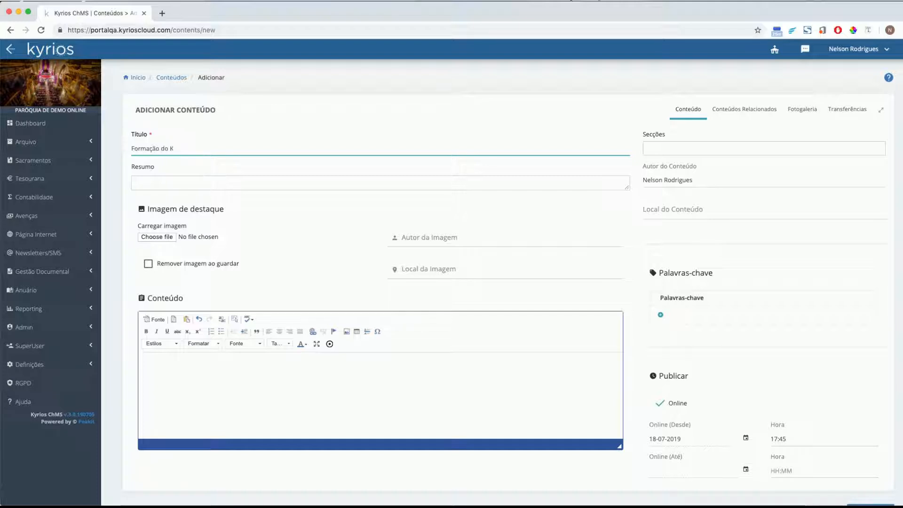
Title the new content "Formação do Kyrios" and write the summary "hoje estamos a aprender a utilizar o Kyrios."
text(do Kyrios)
click(365, 182)
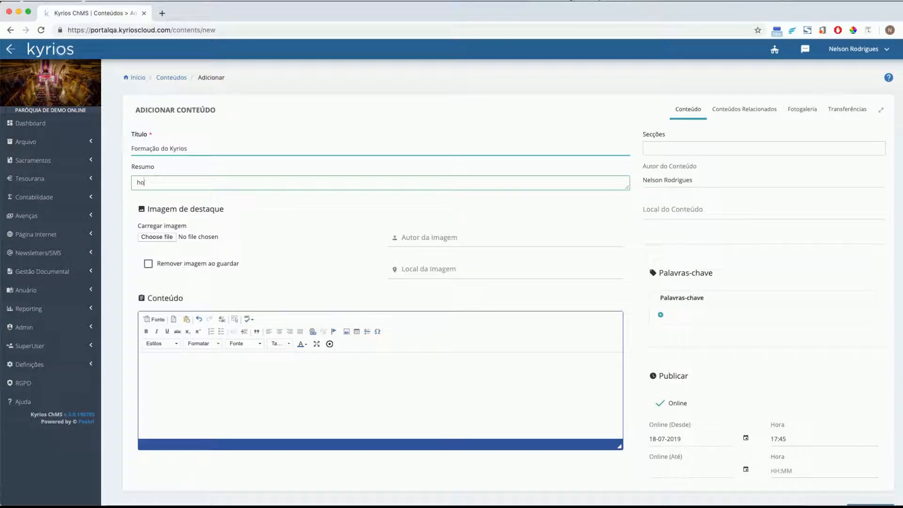
text(hoje estamos a ap)
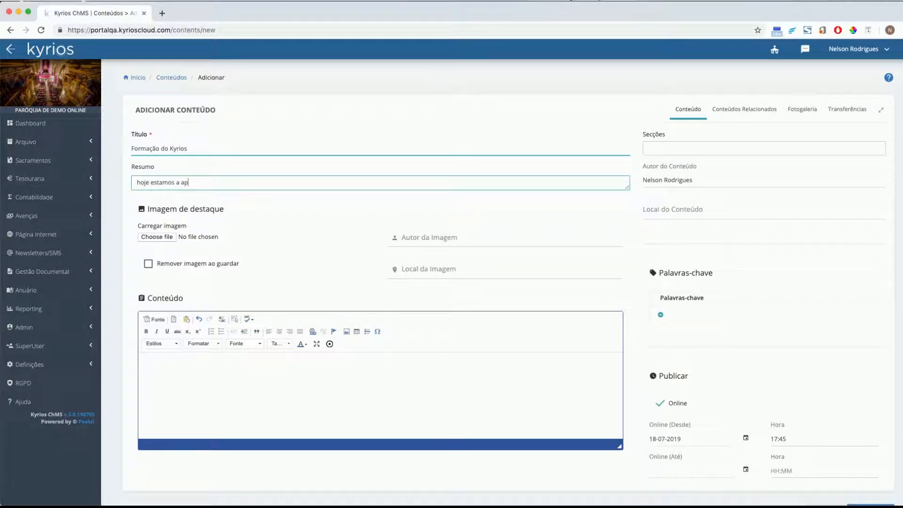
text(render a ut)
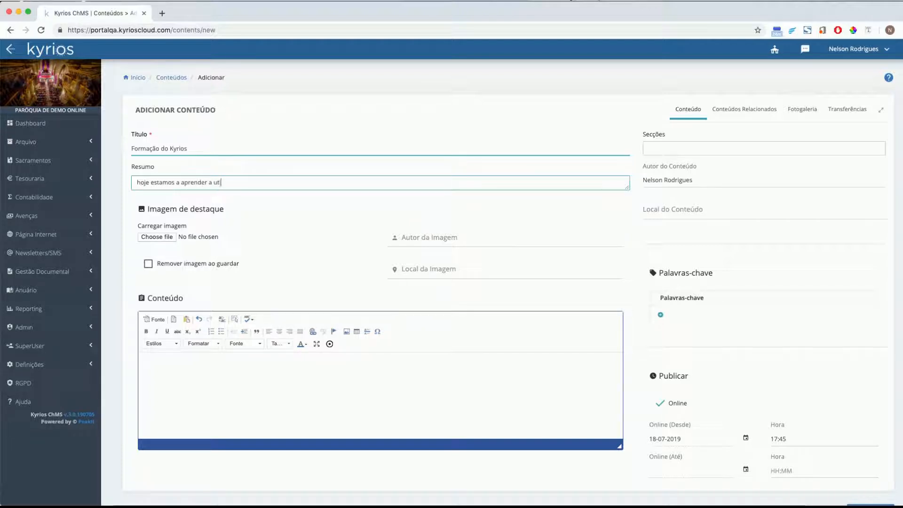
text(ilizar o Kyrios.)
Assign the content to the news section and upload banner_kyrios_v3_1200px.jpg from the kyrios_formacao folder as its featured image
click(675, 149)
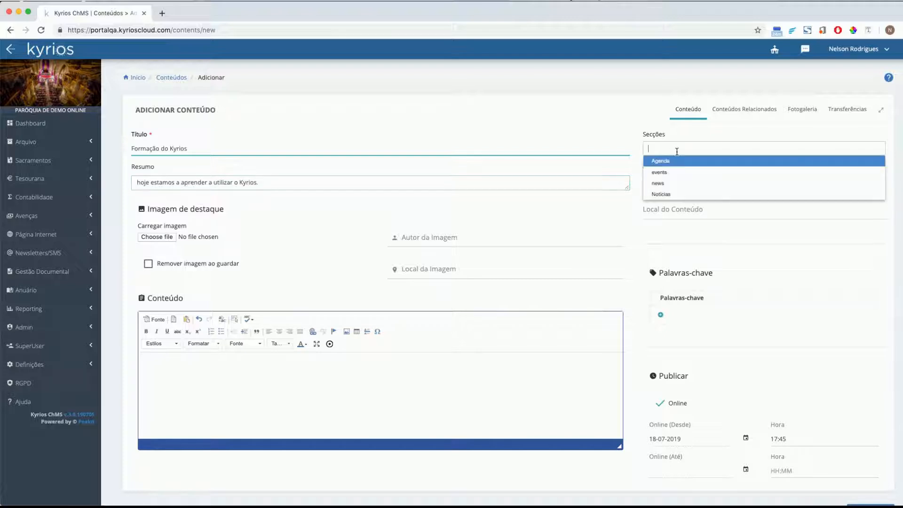
click(665, 183)
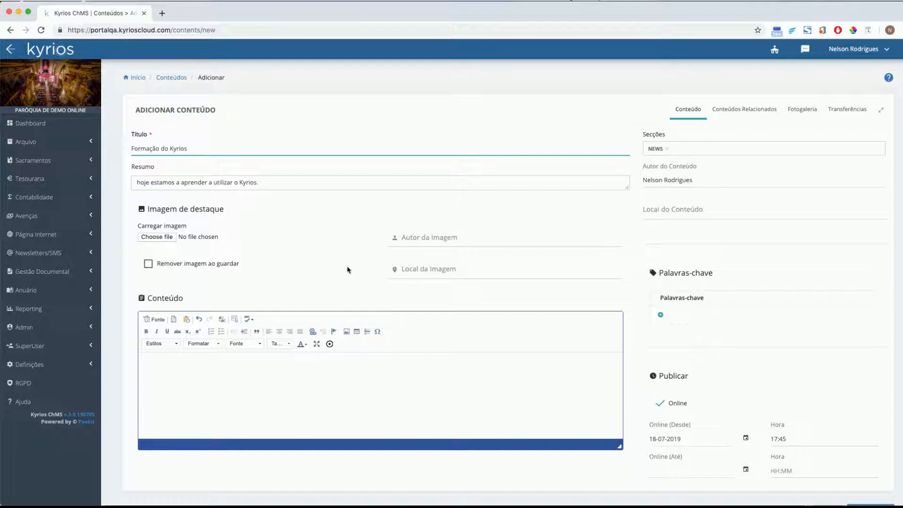
click(165, 239)
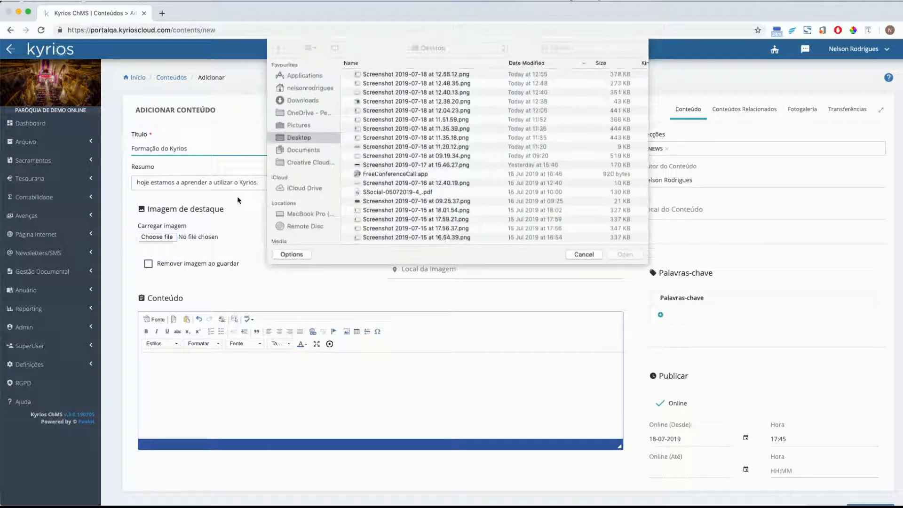
click(307, 100)
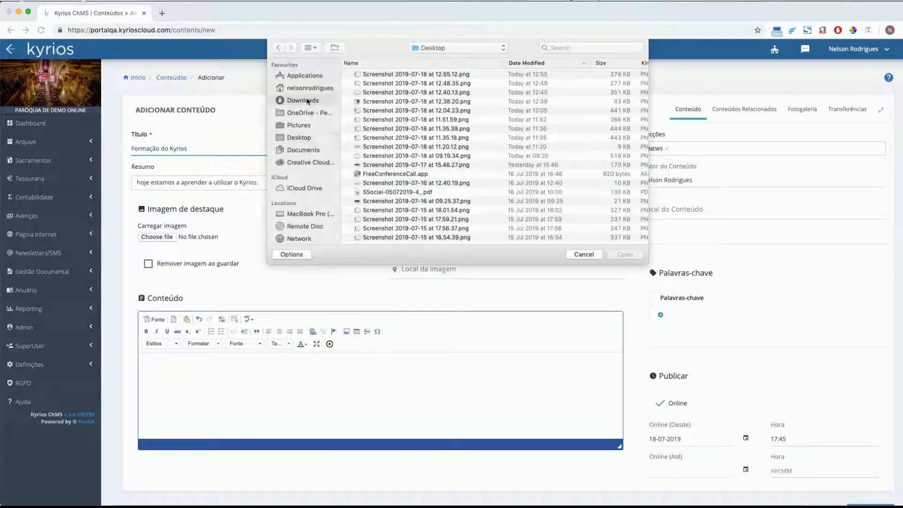
double_click(396, 74)
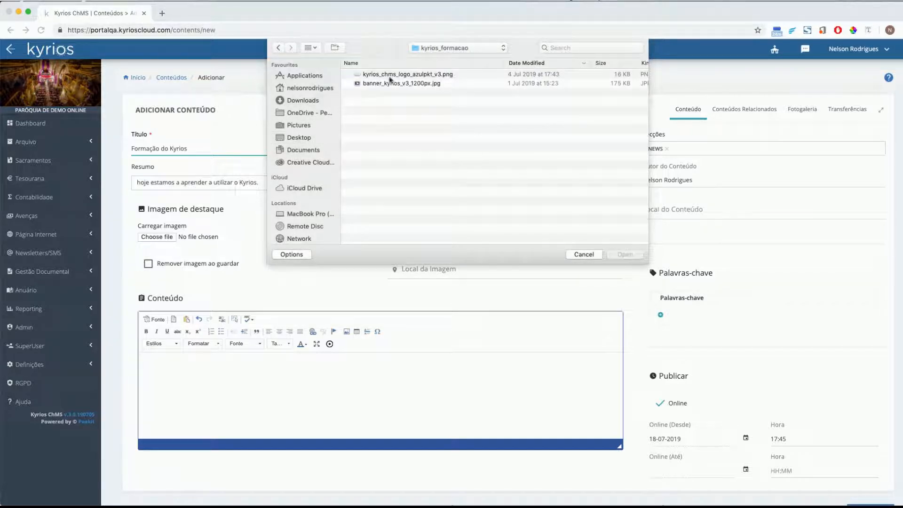
double_click(401, 83)
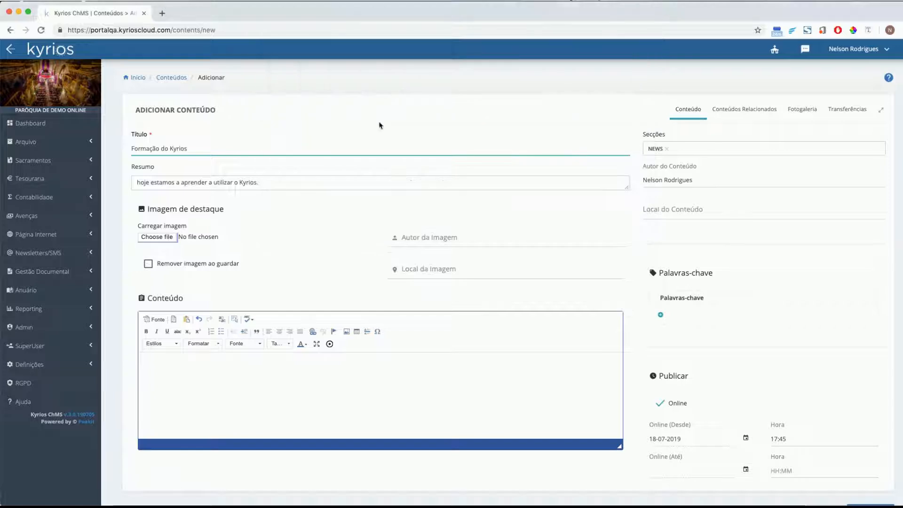
Write the content body as "Isto é um teste", an empty line, and the separate lines "ada", "ssd", "as" and "d"
scroll(326, 294, down, 2)
click(267, 346)
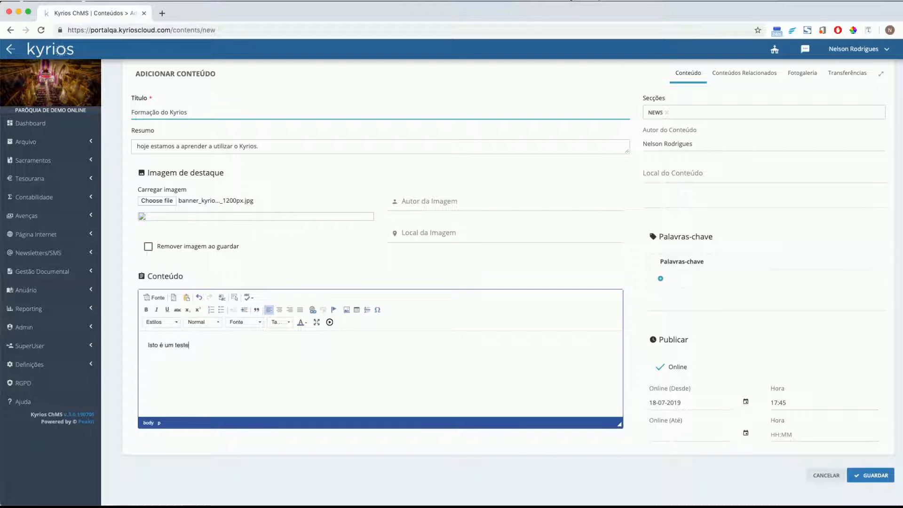
key(Return)
key(Return)
text(ada)
key(Return)
text(ssd)
key(Return)
text(as)
key(Return)
text(d)
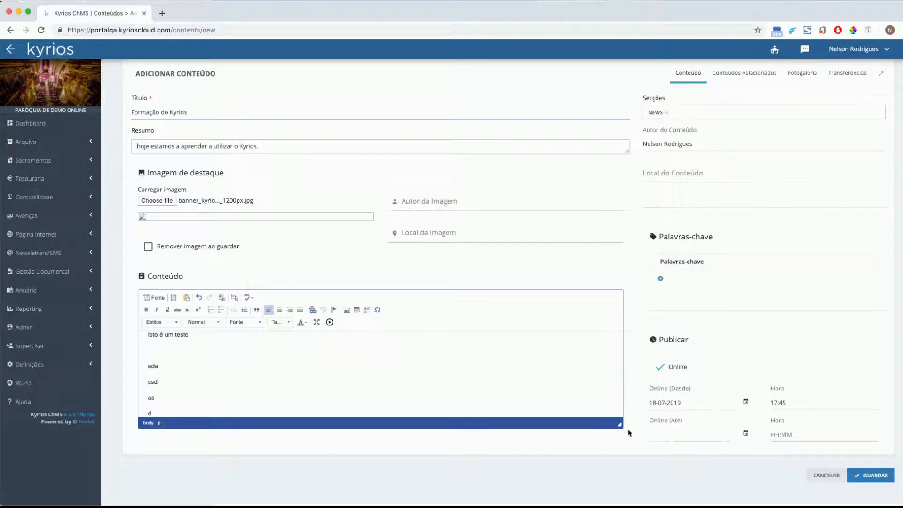
Check the calendar for the online start date, save the news content and review the saved entry
click(742, 403)
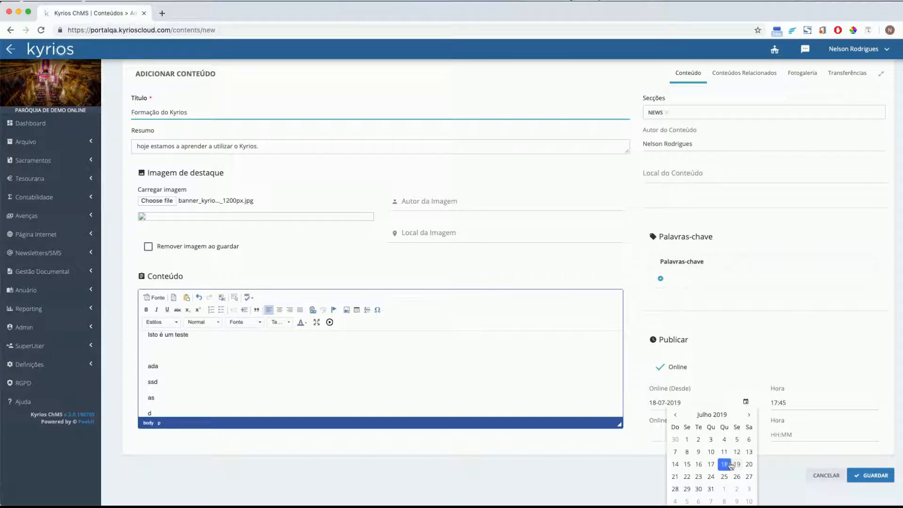
click(836, 358)
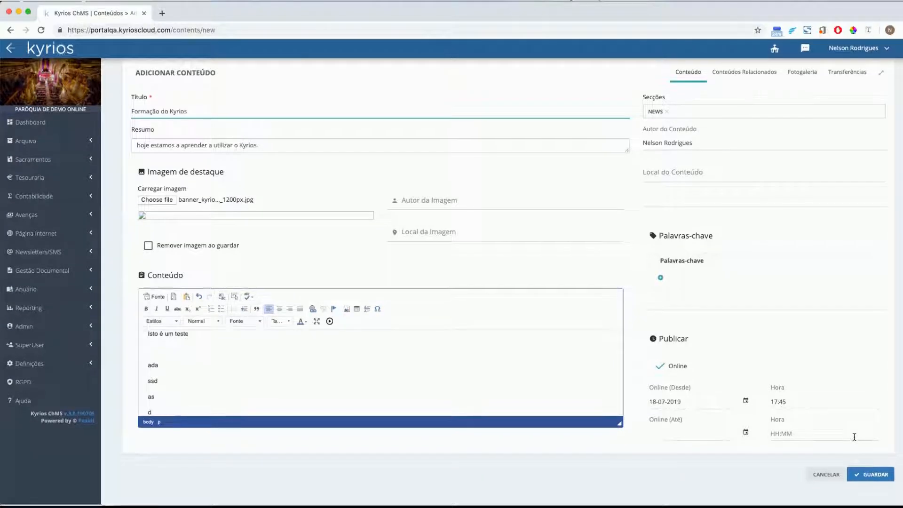
click(874, 476)
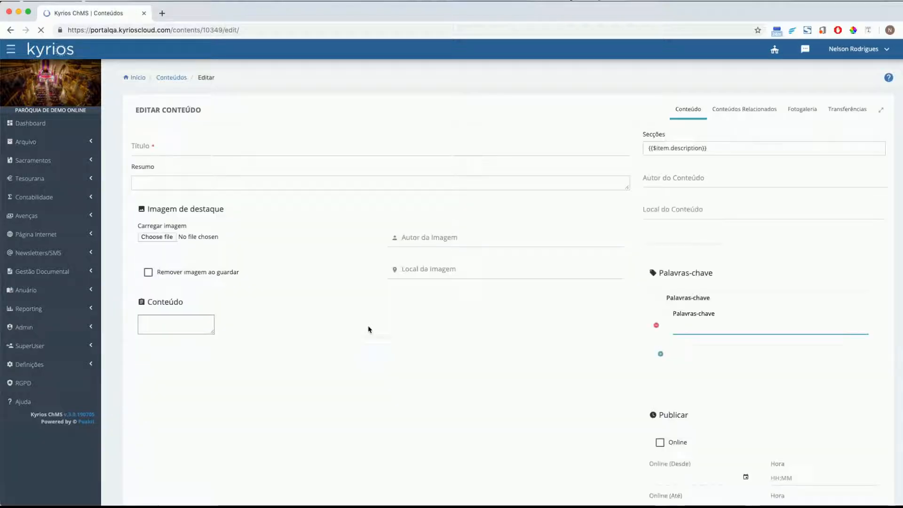
scroll(482, 318, down, 5)
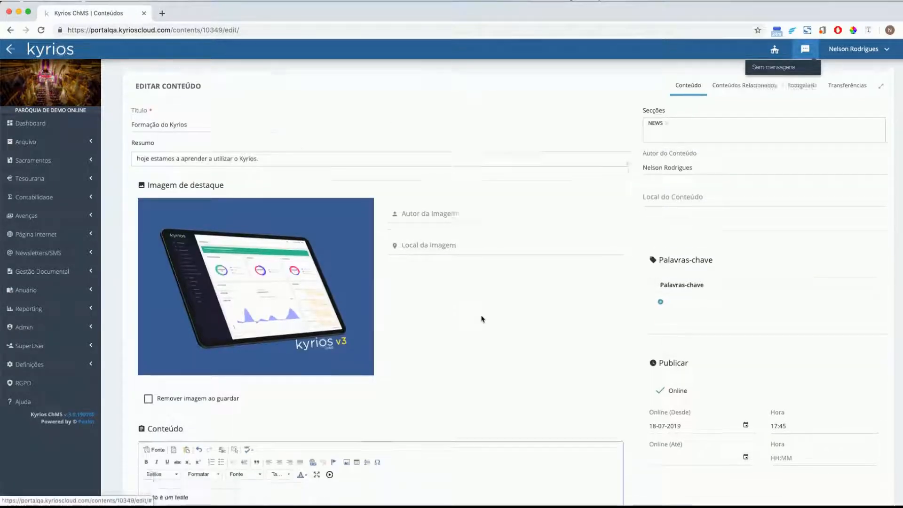
scroll(482, 318, up, 5)
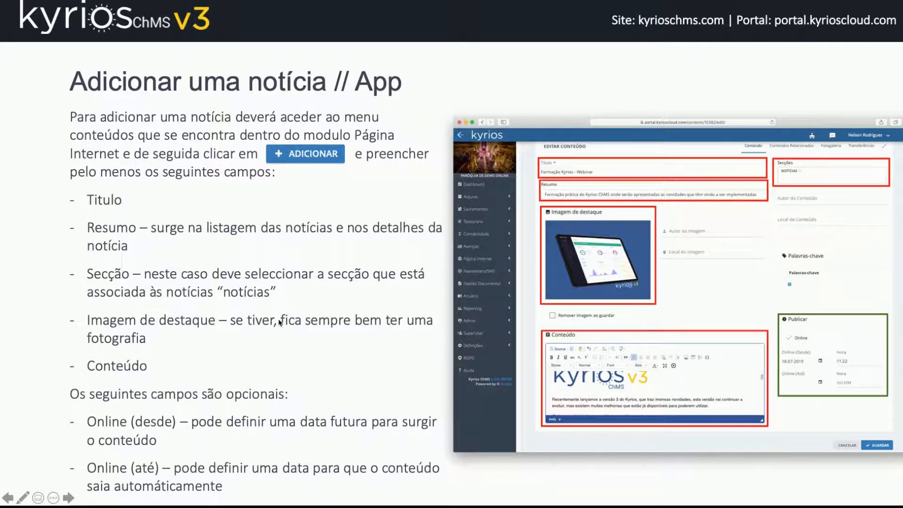
key(Right)
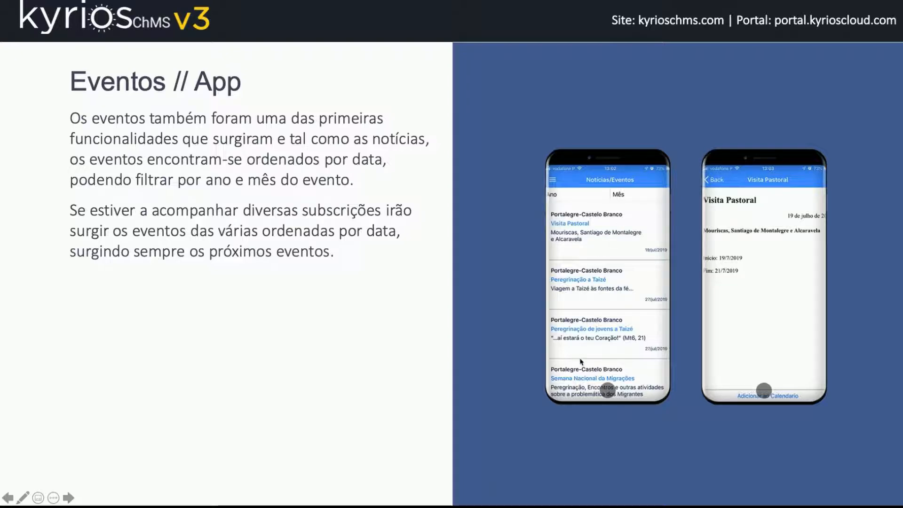
click(477, 414)
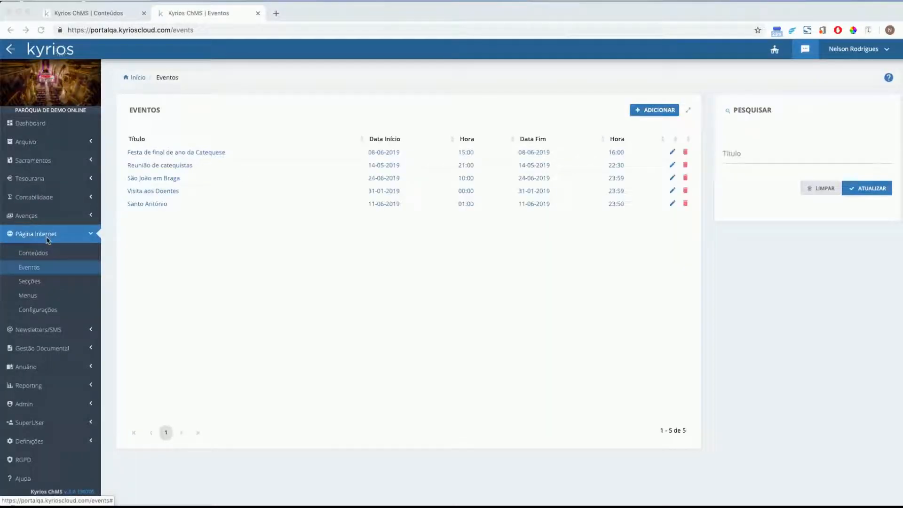
Open a blank event form and merge the separate events window into the main browser window as a tab
click(647, 114)
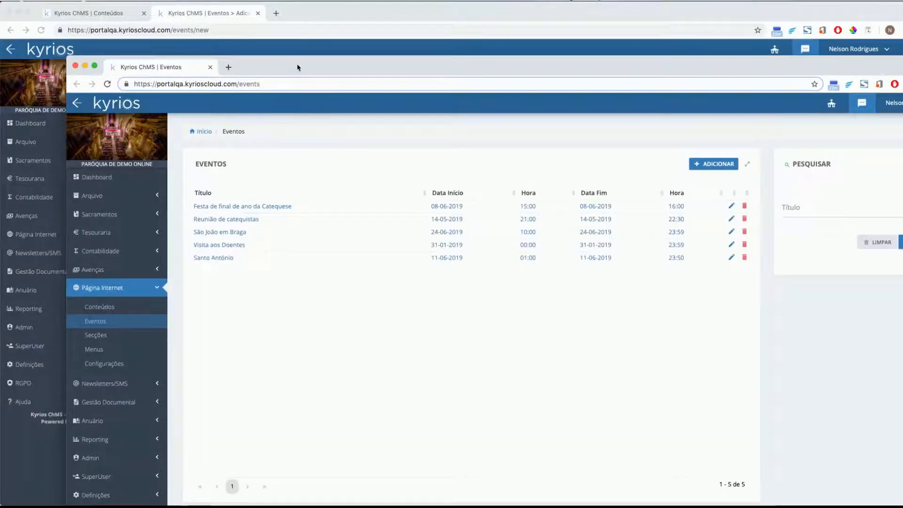
drag(297, 66, 305, 16)
drag(174, 15, 191, 12)
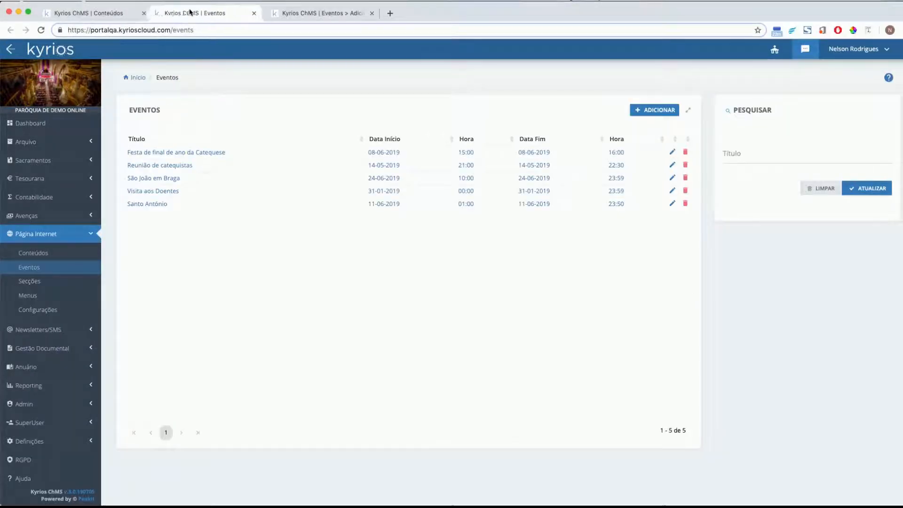
Start a new event titled "Formação Kyrios Online" with the summary "Esta formação apresenta as novidades do Kyrios"
click(666, 112)
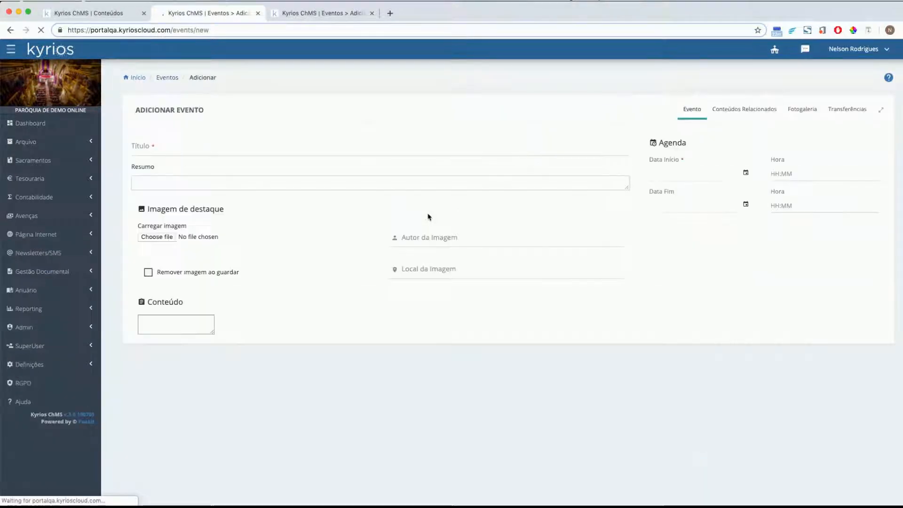
click(234, 152)
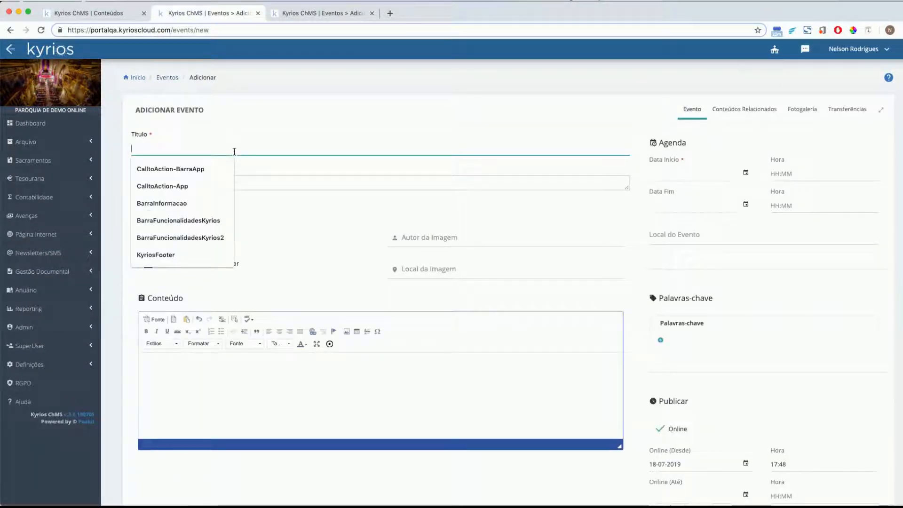
text(Formação Kyrio)
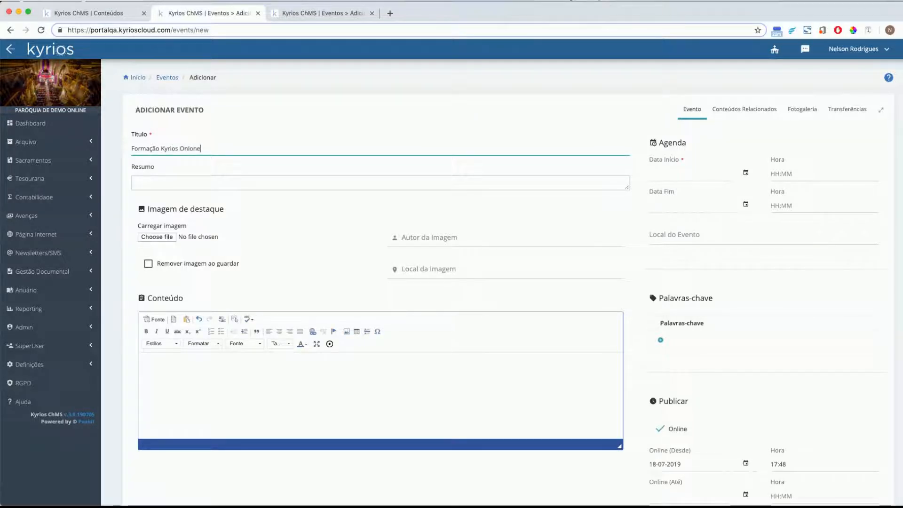
text(s Online)
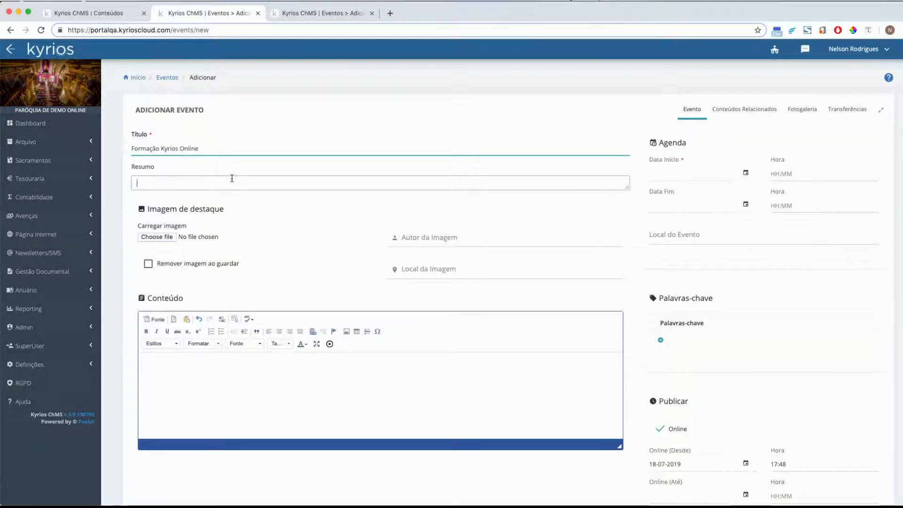
click(232, 181)
text(Esta formação apresenta as n)
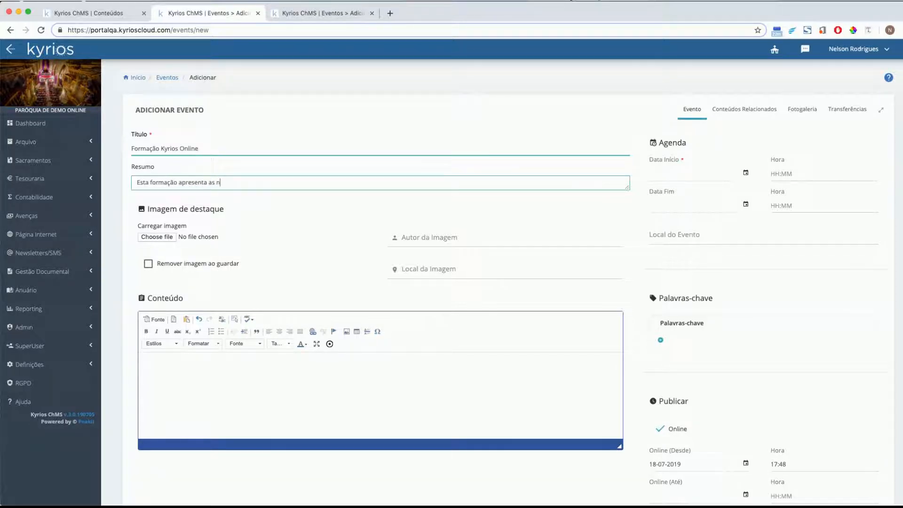
text(ovidades do Kyrios)
Upload banner_kyrios_v3_1200px.jpg as the event's featured image and write "formação." and "sadasd" in the event content
click(156, 236)
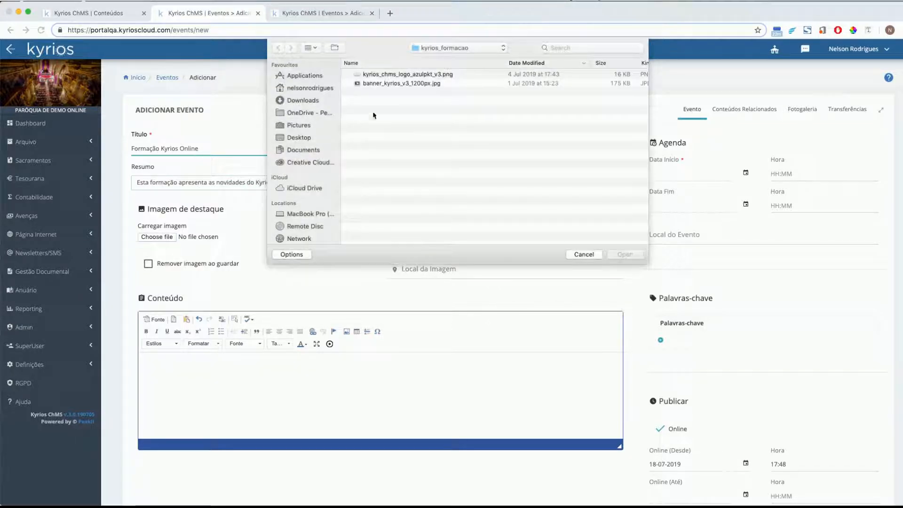
double_click(398, 85)
click(226, 389)
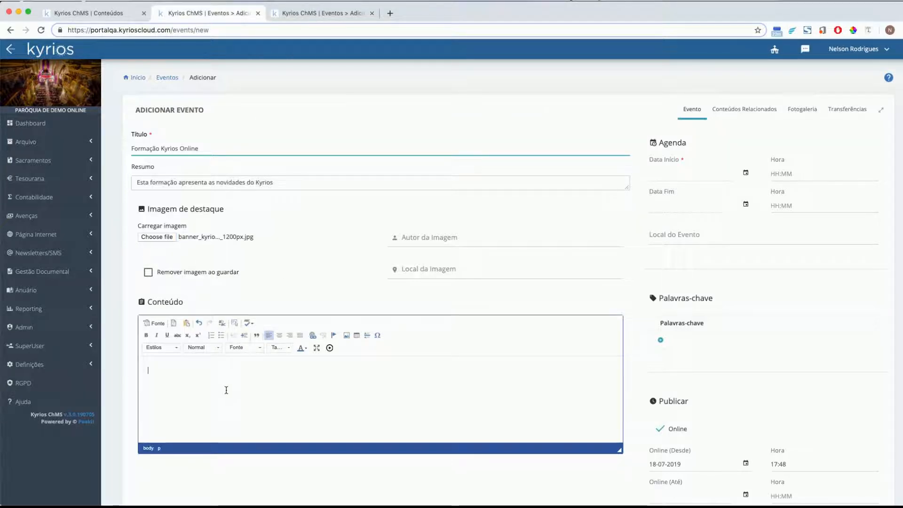
text(formação.  )
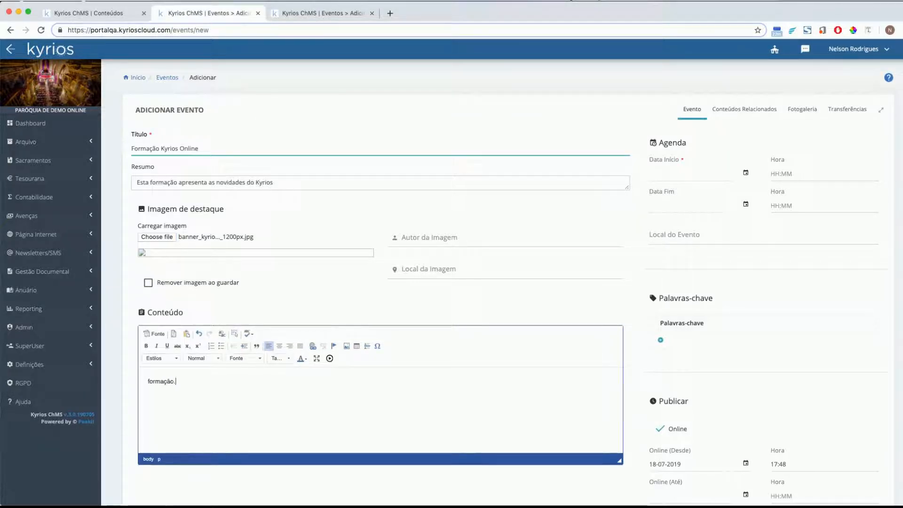
text(sadasd)
key(Return)
Schedule the event to start on 18-07-2019 at 17:00 and end the same day at 18:00
click(745, 173)
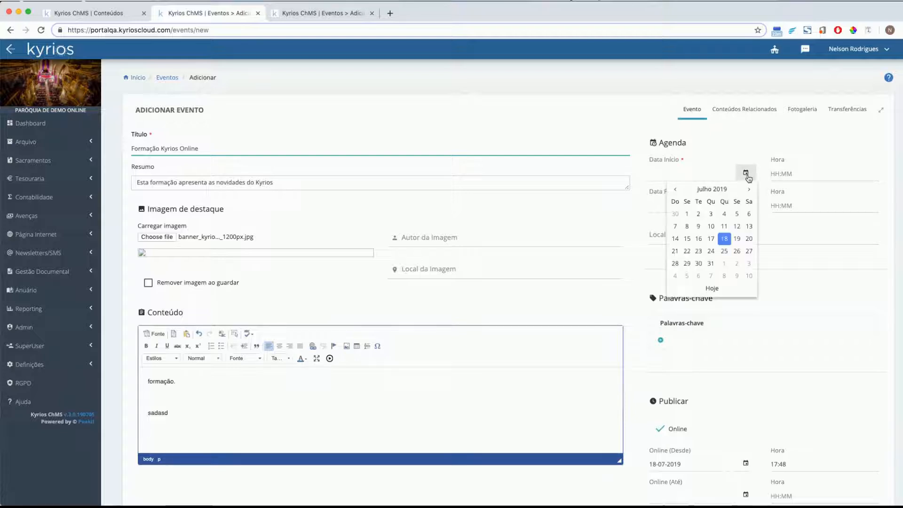
click(724, 238)
click(791, 173)
text(17:00)
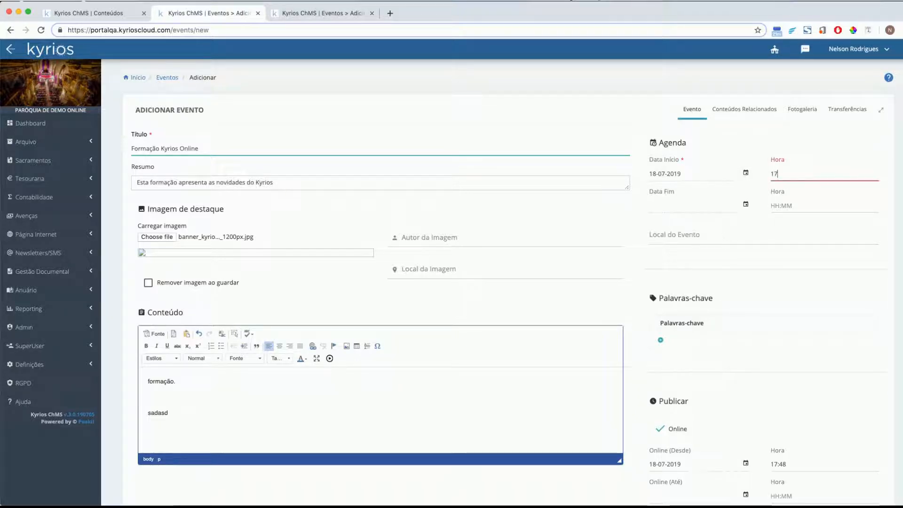
click(744, 205)
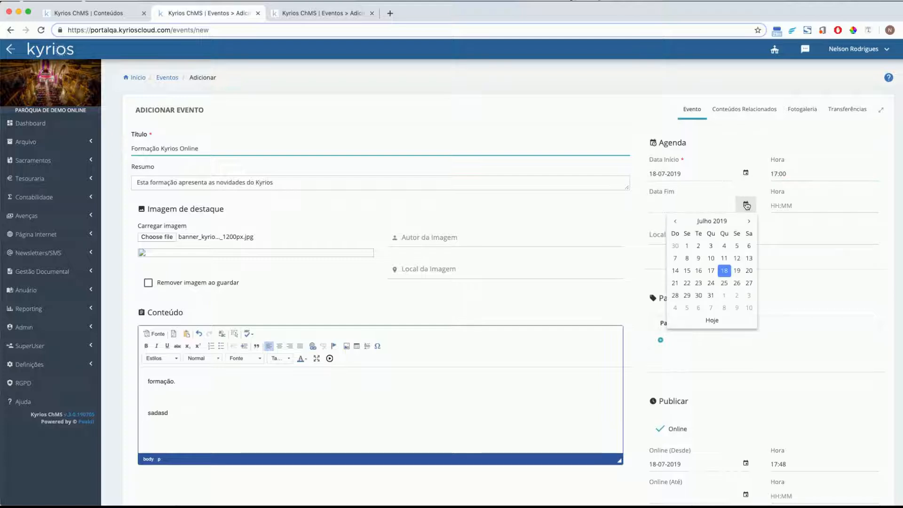
click(724, 271)
click(793, 206)
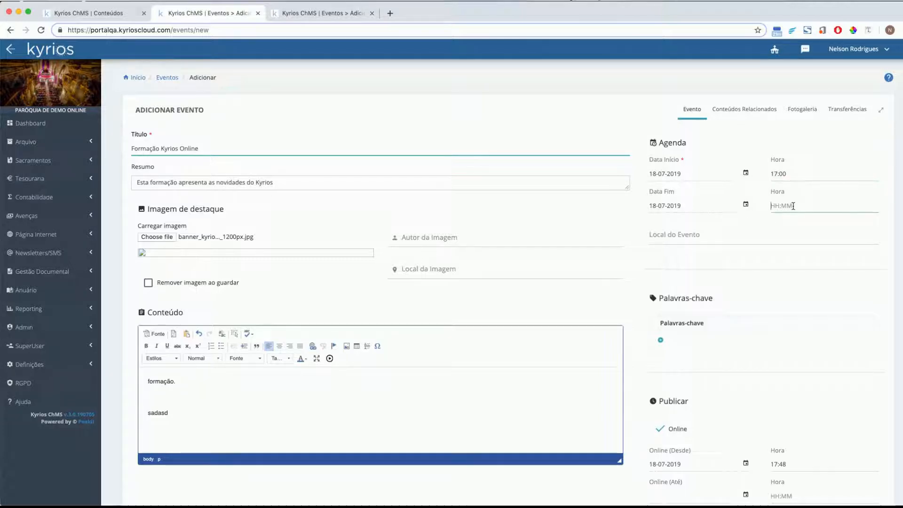
text(18:00)
click(788, 232)
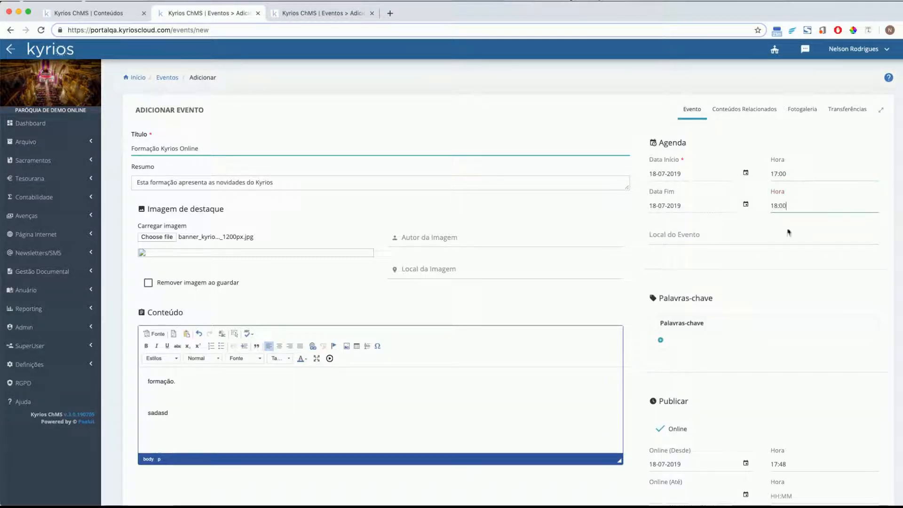
scroll(768, 294, down, 3)
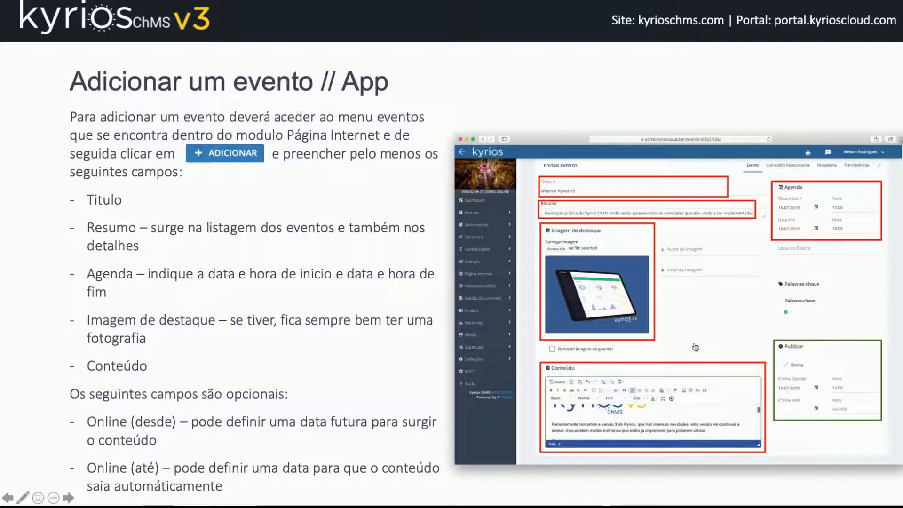
click(338, 347)
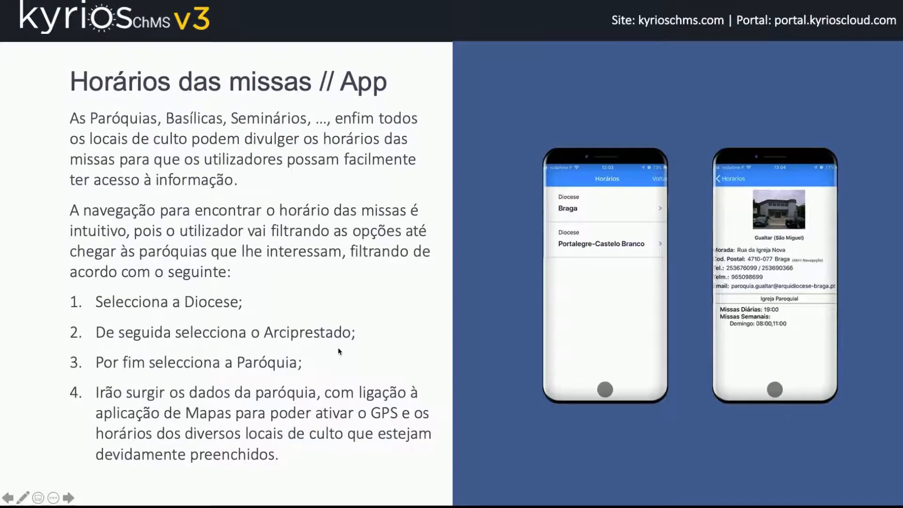